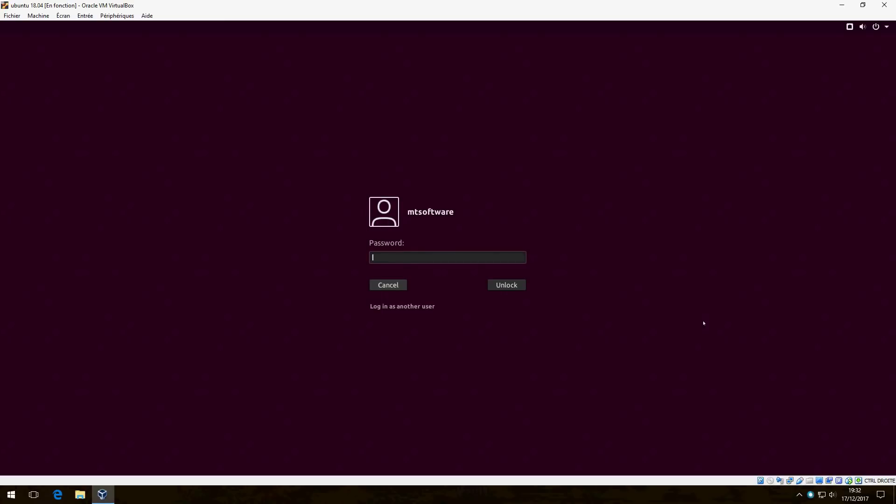
- Unlock the Ubuntu session by entering the account password
{"action": "type", "text": "*****"}
{"action": "key", "text": "Return"}
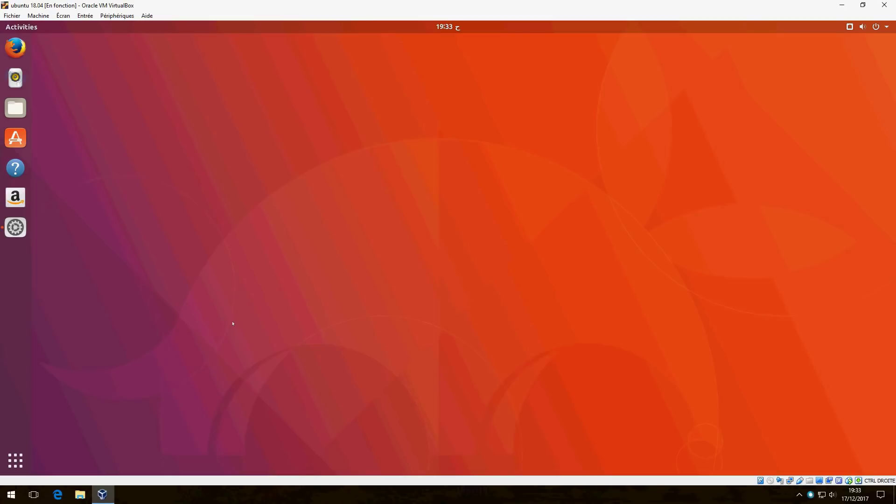
{"action": "left_click", "coordinate": [15, 461]}
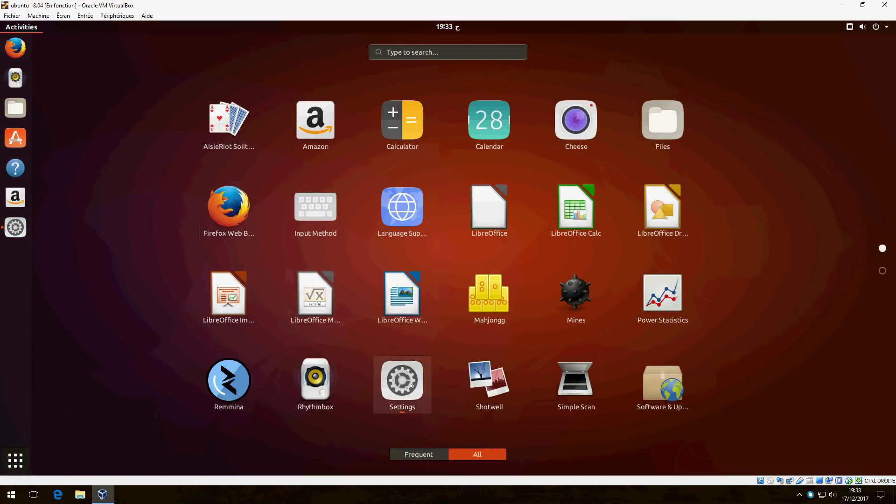
{"action": "left_click", "coordinate": [400, 380]}
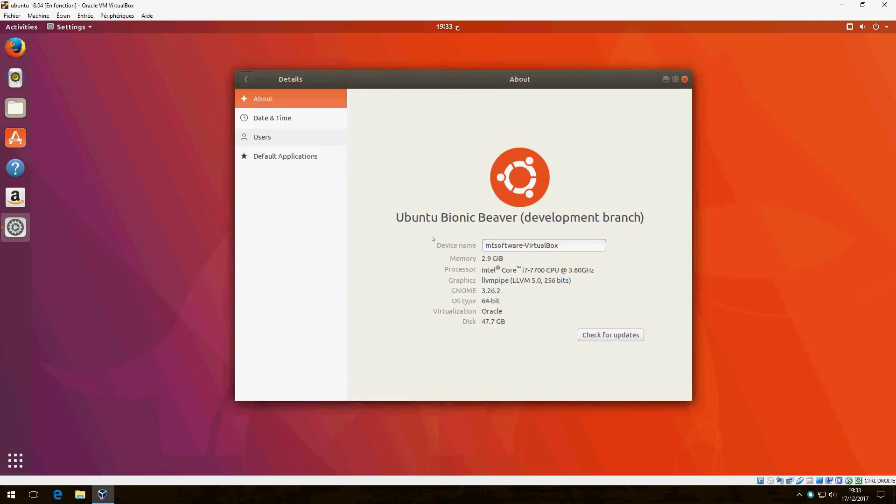
{"action": "left_click_drag", "start_coordinate": [413, 218], "coordinate": [672, 257]}
{"action": "left_click", "coordinate": [461, 222]}
{"action": "left_click_drag", "start_coordinate": [442, 218], "coordinate": [450, 219]}
{"action": "left_click", "coordinate": [447, 222]}
{"action": "left_click_drag", "start_coordinate": [441, 221], "coordinate": [532, 220]}
{"action": "left_click", "coordinate": [494, 221]}
{"action": "left_click", "coordinate": [487, 219]}
{"action": "left_click", "coordinate": [295, 157]}
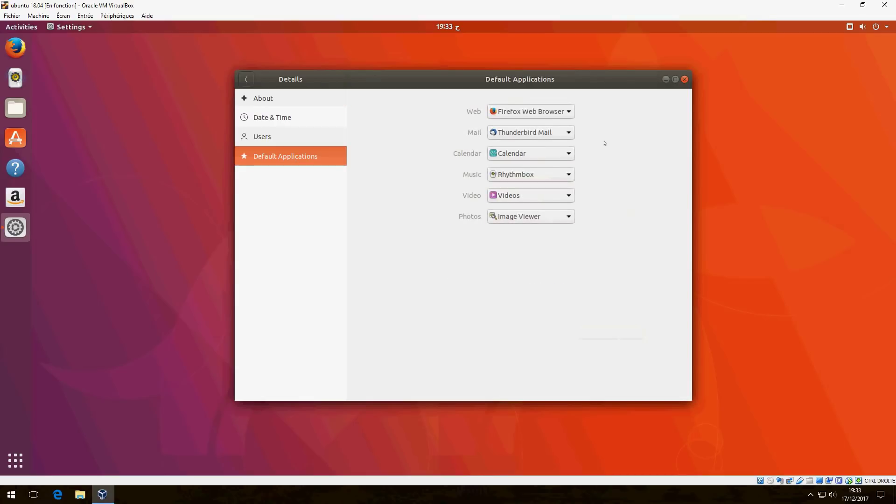
{"action": "left_click", "coordinate": [262, 106]}
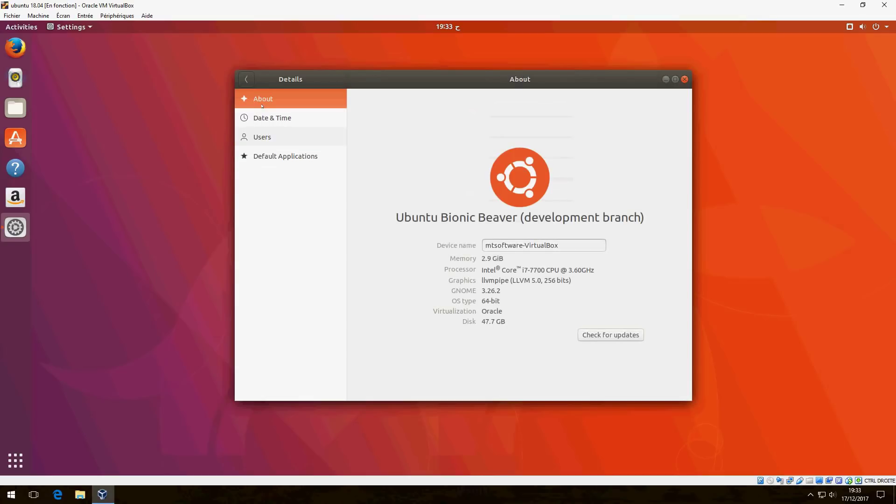
{"action": "left_click", "coordinate": [272, 118]}
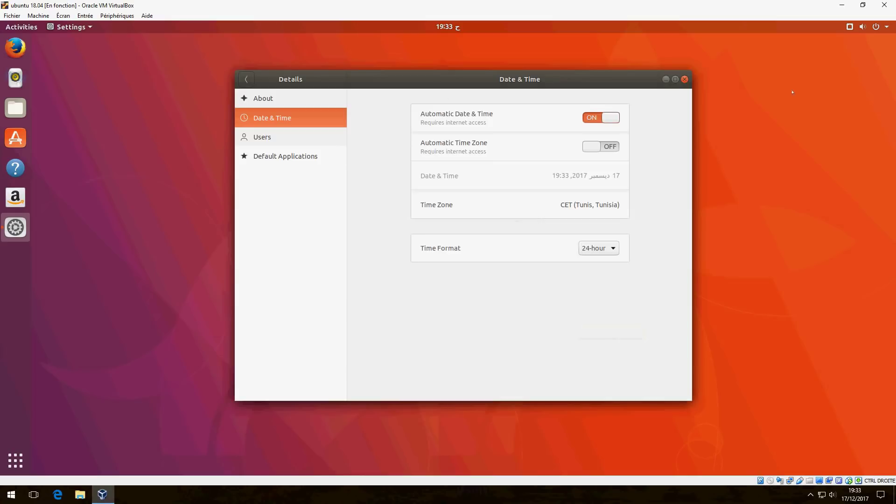
{"action": "left_click", "coordinate": [685, 79]}
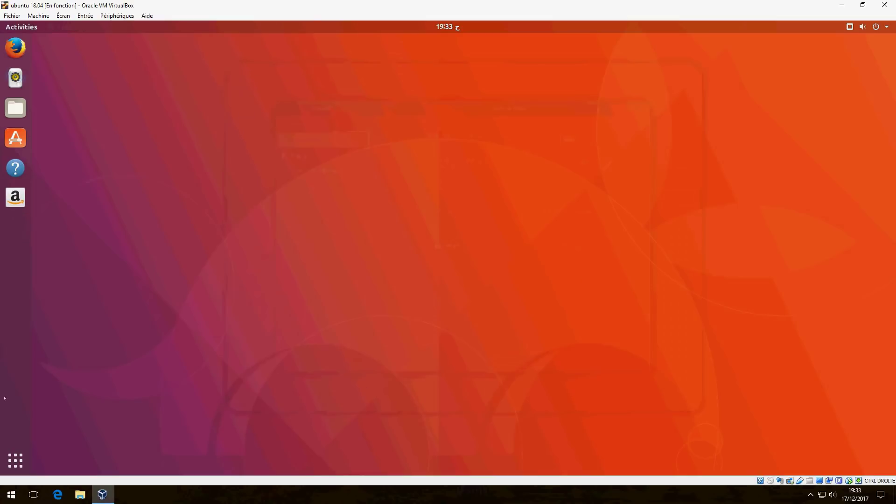
- Show the installed-applications grid, then dismiss it back to the empty desktop
{"action": "left_click", "coordinate": [15, 461]}
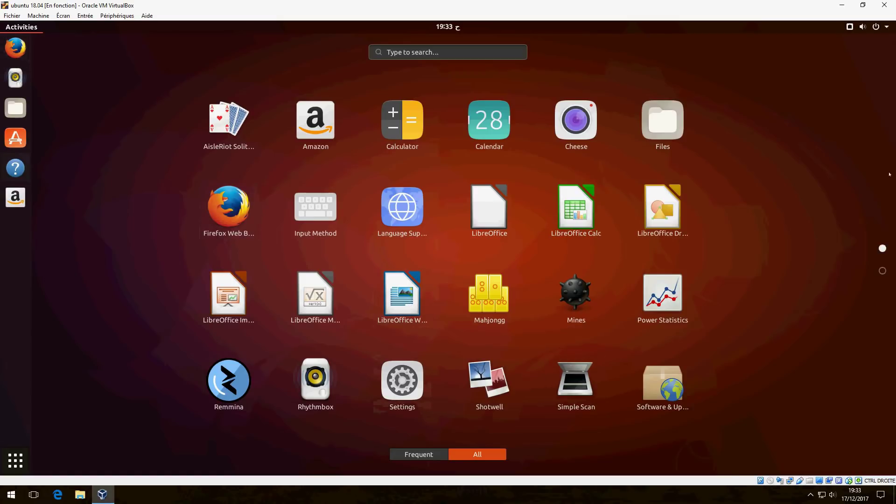
{"action": "left_click", "coordinate": [399, 167]}
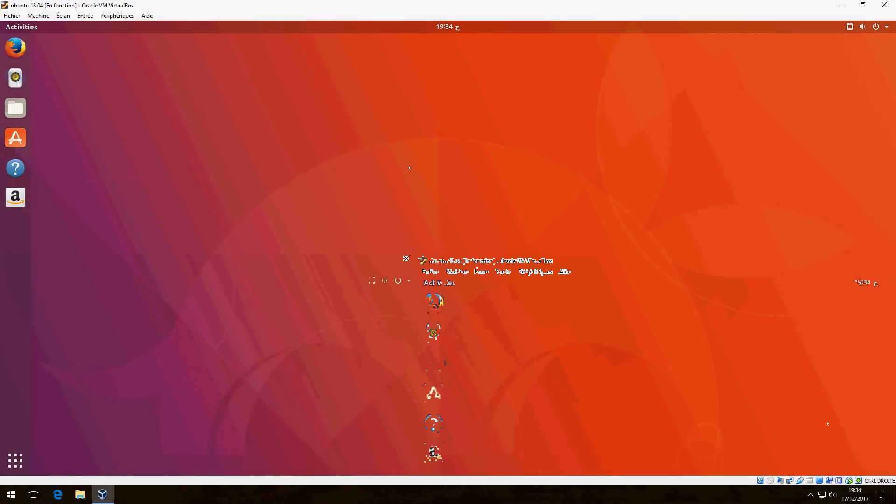
- Launch a terminal with Ctrl+Alt+T and run sudo apt update
{"action": "key", "text": "ctrl+alt+t"}
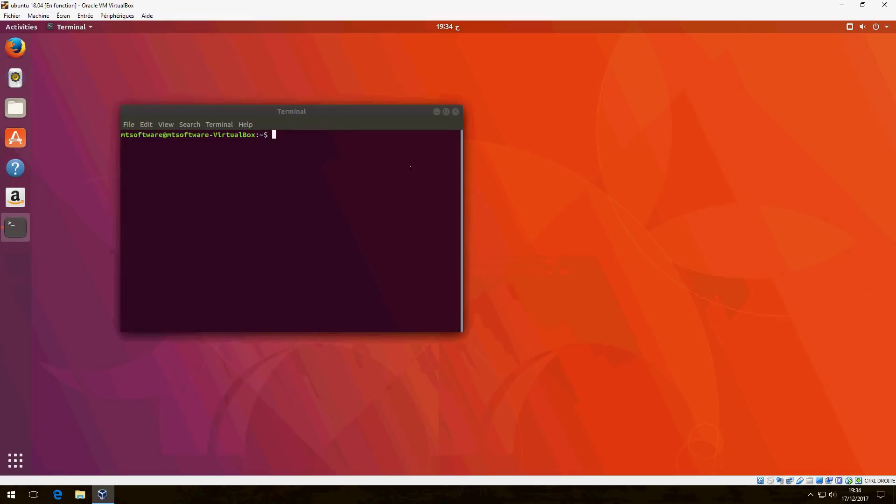
{"action": "type", "text": "sudo apt u"}
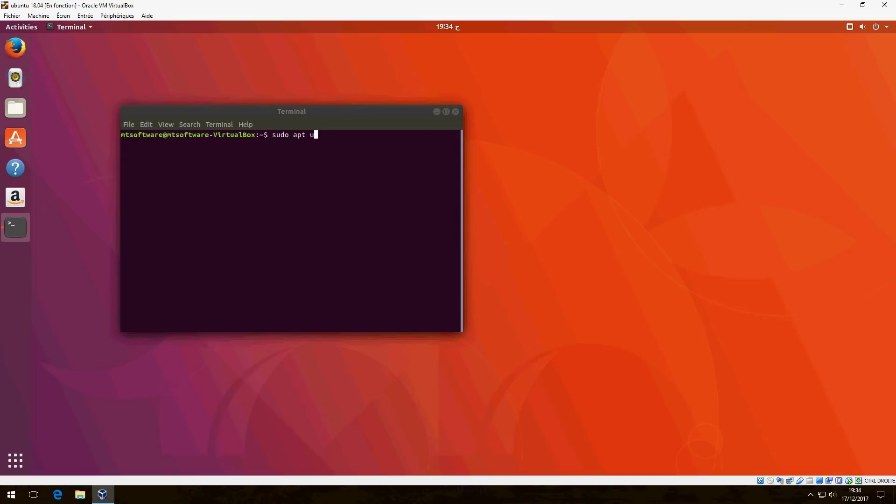
{"action": "type", "text": "pdate"}
{"action": "key", "text": "Return"}
{"action": "key", "text": "Return"}
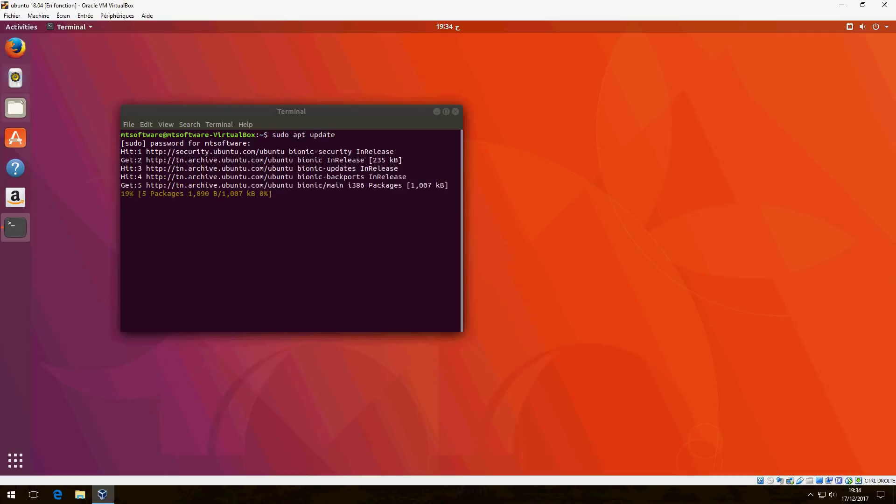
- Browse the Documents, Downloads and Music folders in Files, maximize it, then close it
{"action": "left_click", "coordinate": [16, 107]}
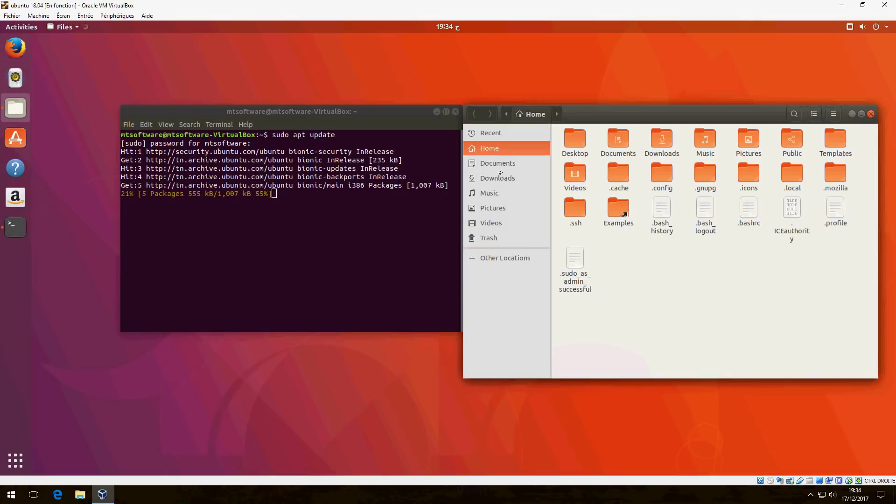
{"action": "left_click", "coordinate": [404, 168]}
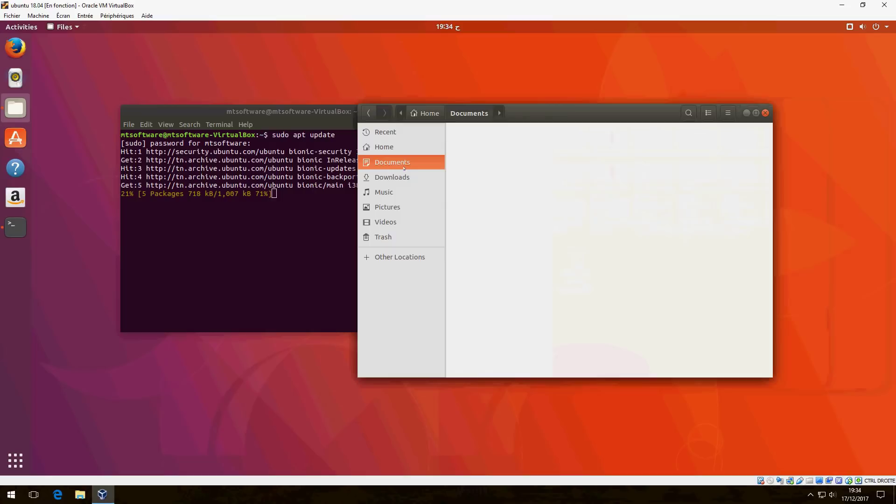
{"action": "left_click", "coordinate": [404, 177]}
{"action": "left_click", "coordinate": [404, 191]}
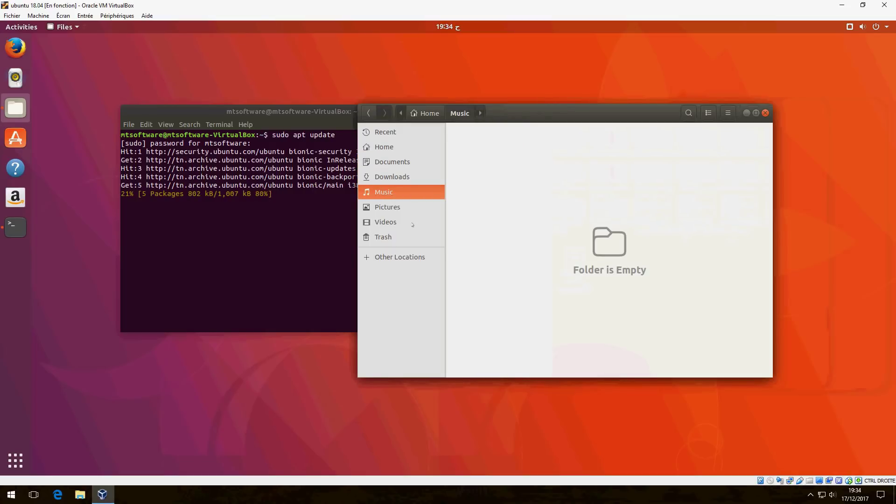
{"action": "left_click", "coordinate": [756, 113]}
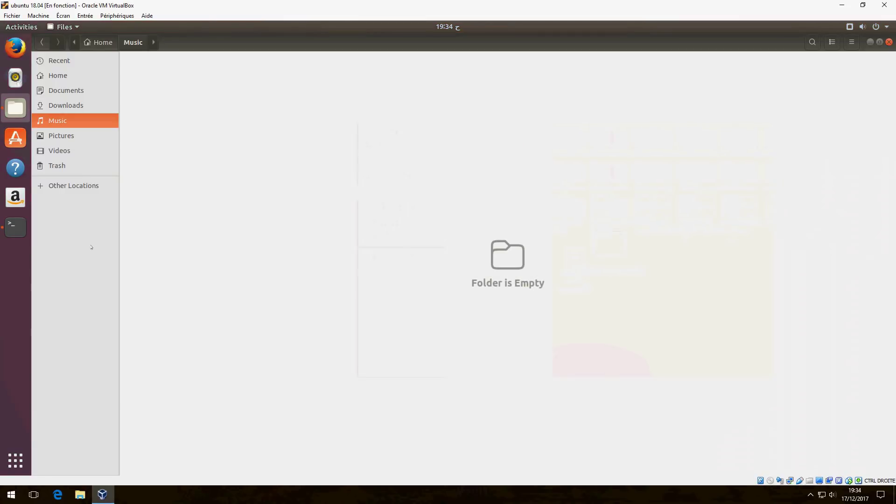
{"action": "left_click", "coordinate": [889, 42]}
{"action": "left_click", "coordinate": [864, 27]}
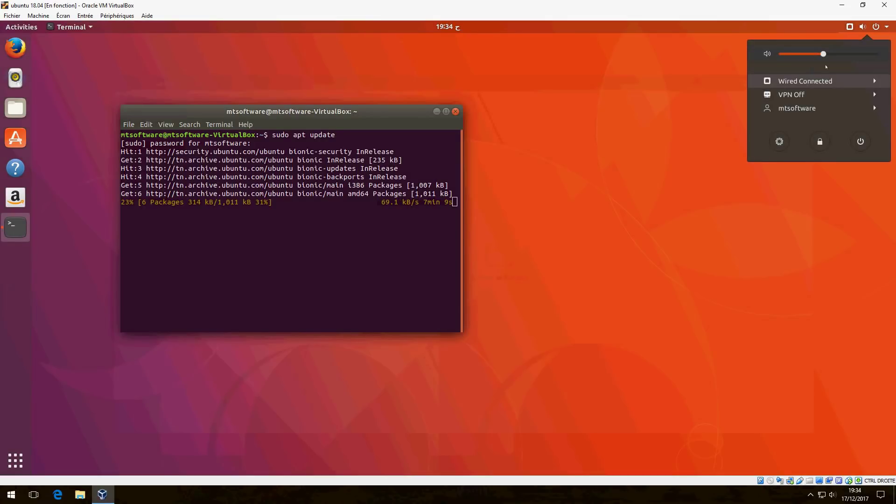
{"action": "left_click", "coordinate": [888, 30]}
{"action": "left_click", "coordinate": [888, 29]}
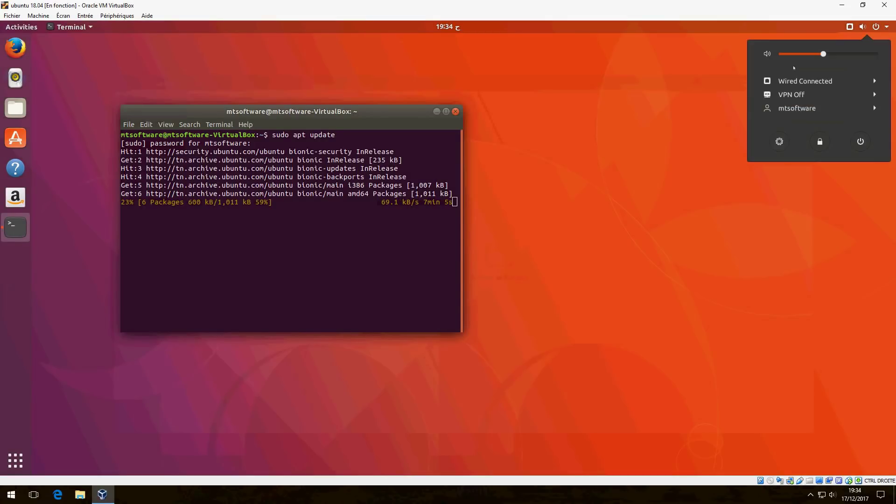
{"action": "left_click", "coordinate": [858, 147]}
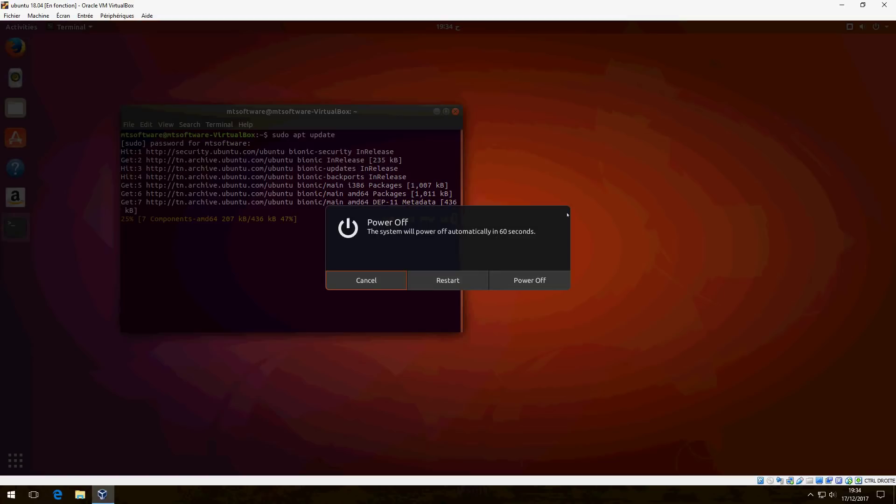
{"action": "left_click", "coordinate": [367, 280]}
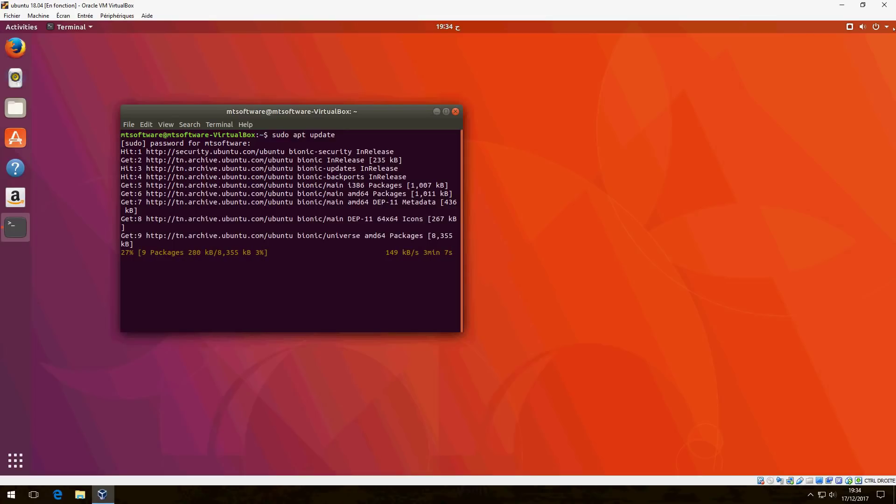
{"action": "left_click", "coordinate": [875, 29]}
{"action": "left_click", "coordinate": [822, 81]}
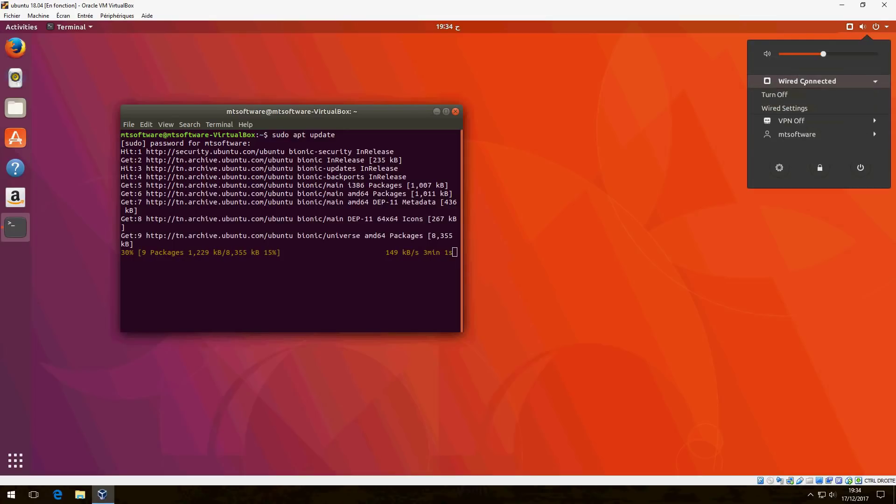
{"action": "left_click", "coordinate": [857, 29]}
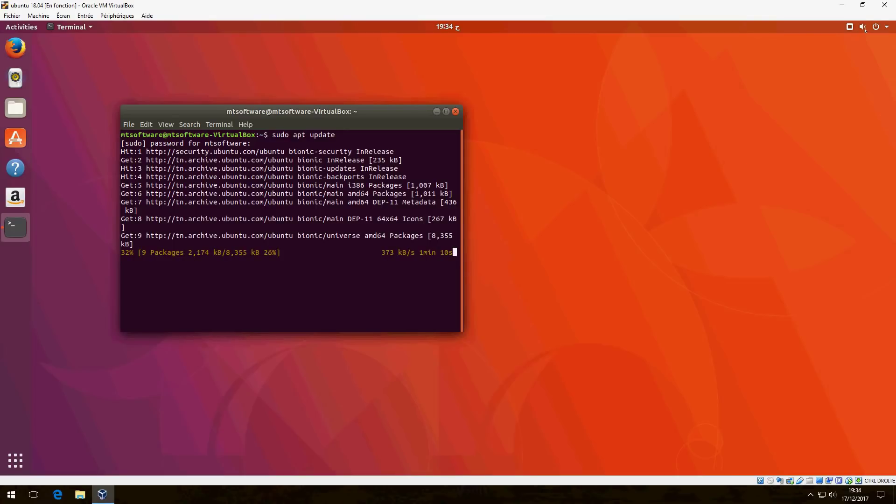
{"action": "left_click", "coordinate": [857, 29]}
{"action": "left_click", "coordinate": [852, 29]}
{"action": "left_click", "coordinate": [852, 29]}
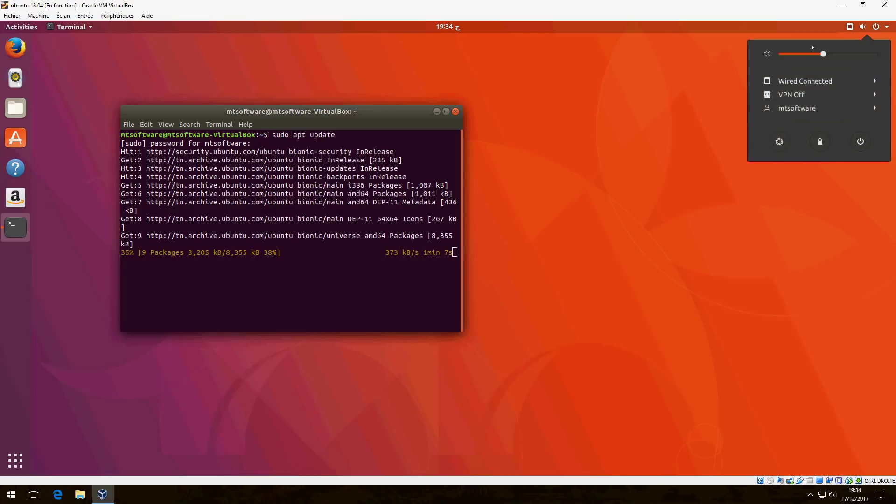
{"action": "left_click", "coordinate": [852, 29]}
- Open Settings from the desktop menu and go to the Background panel
{"action": "right_click", "coordinate": [607, 289]}
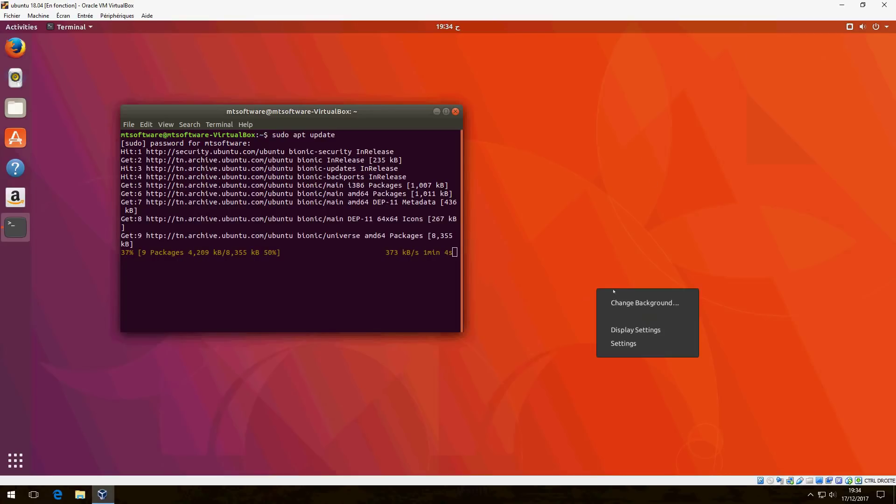
{"action": "left_click", "coordinate": [634, 344]}
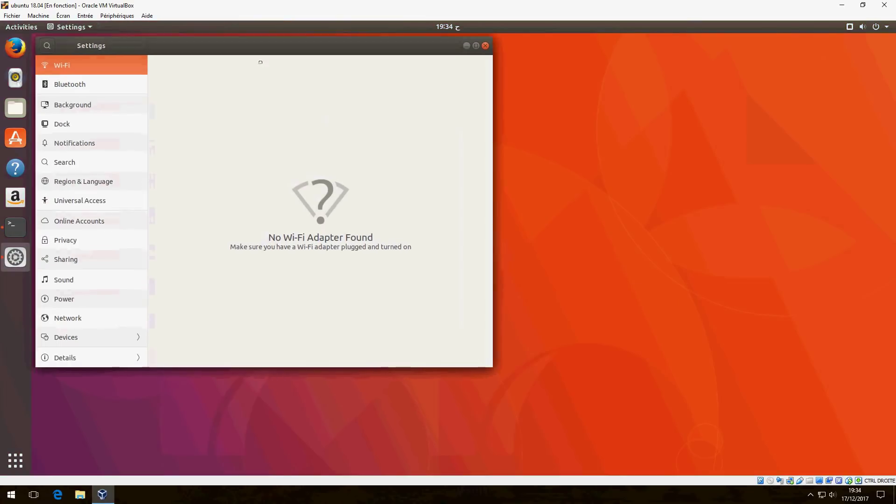
{"action": "left_click", "coordinate": [218, 153]}
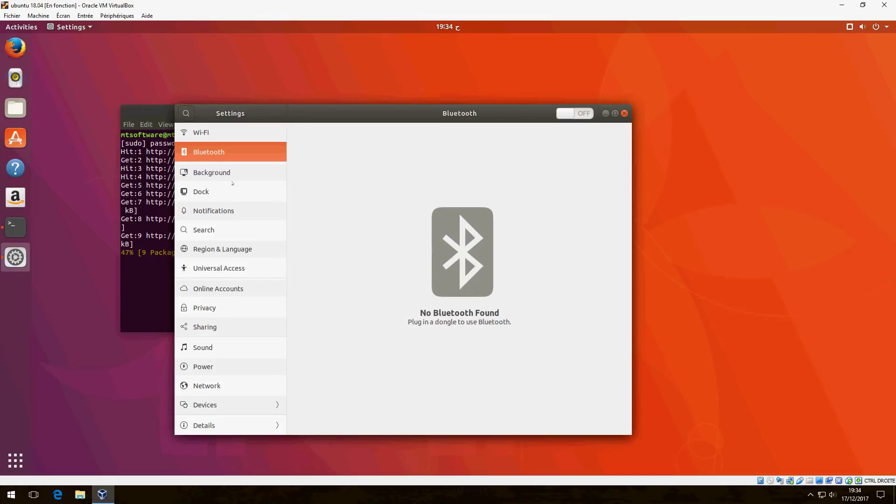
{"action": "left_click", "coordinate": [232, 179]}
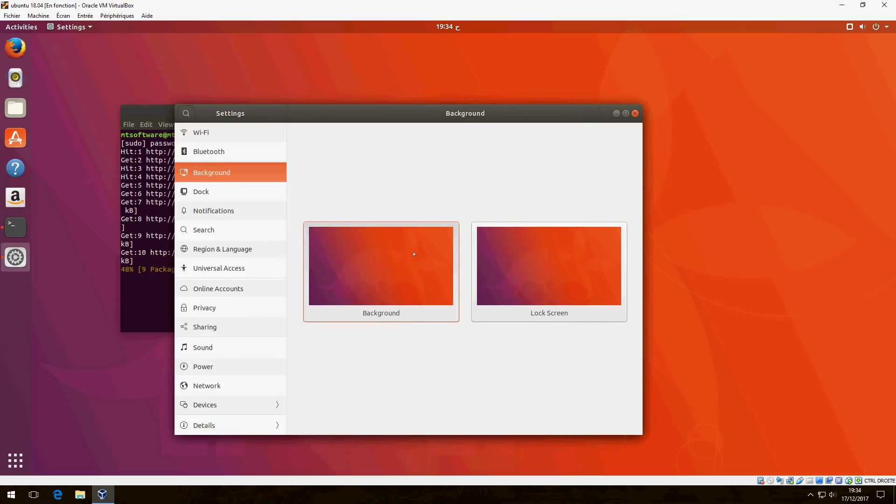
- Pick the canyon landscape image under Wallpapers and apply it as the desktop background
{"action": "left_click", "coordinate": [394, 257]}
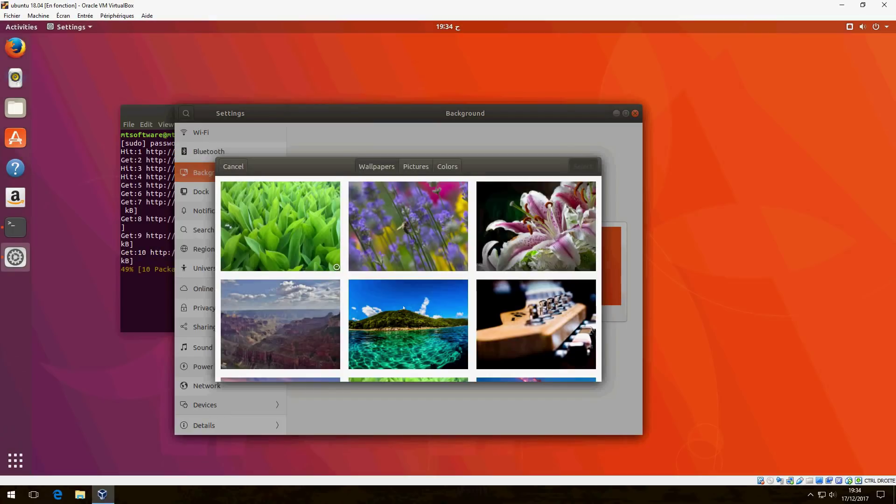
{"action": "scroll", "coordinate": [404, 253], "scroll_direction": "down", "scroll_amount": 1}
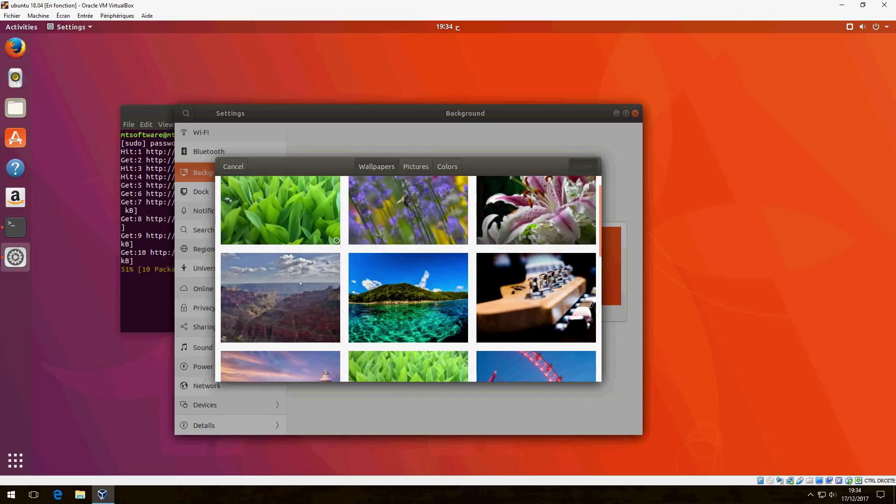
{"action": "left_click", "coordinate": [280, 294]}
{"action": "scroll", "coordinate": [543, 275], "scroll_direction": "down", "scroll_amount": 3}
{"action": "scroll", "coordinate": [543, 275], "scroll_direction": "down", "scroll_amount": 10}
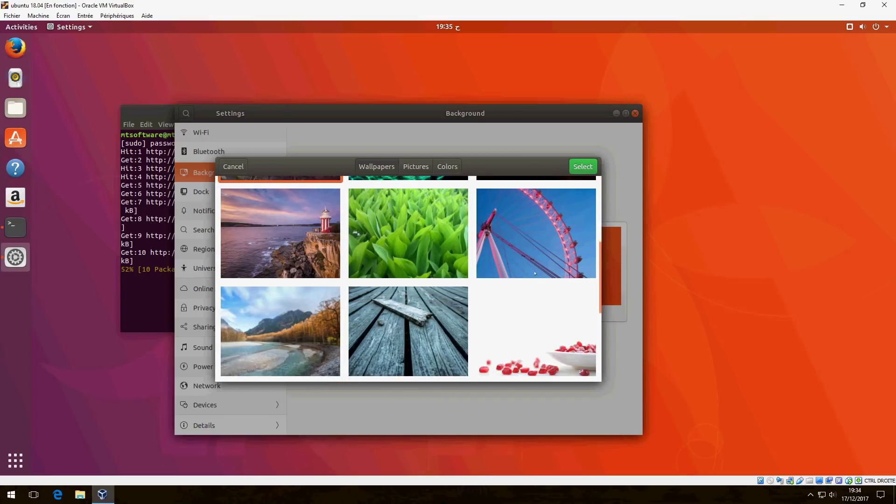
{"action": "scroll", "coordinate": [443, 301], "scroll_direction": "up", "scroll_amount": 10}
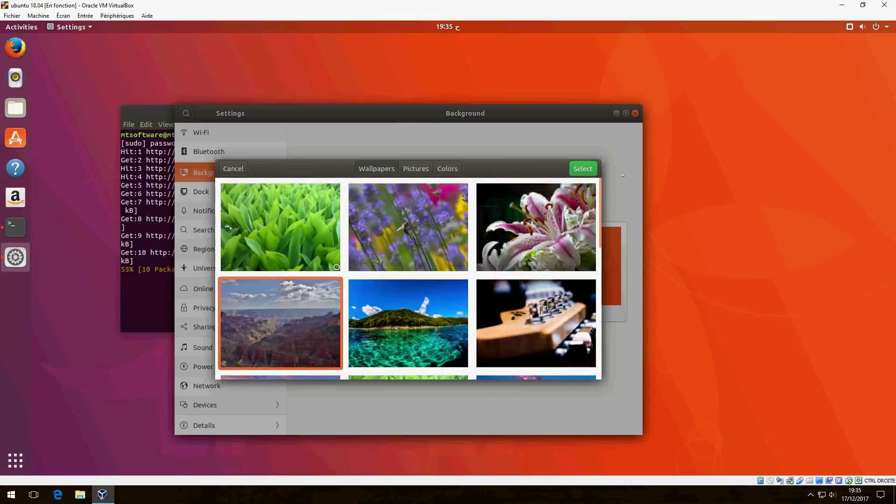
{"action": "left_click", "coordinate": [583, 166]}
- Browse the Dock, Notifications, Search, Region & Language and Universal Access panels
{"action": "left_click", "coordinate": [233, 191]}
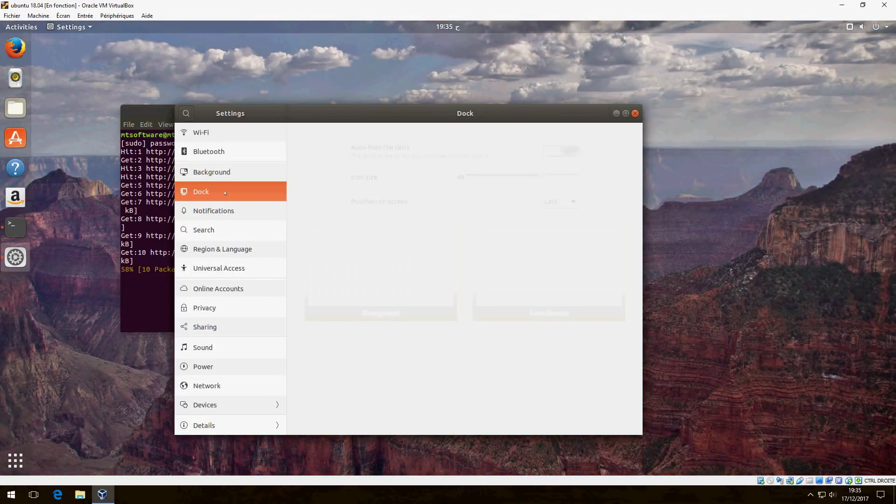
{"action": "key", "text": "Down"}
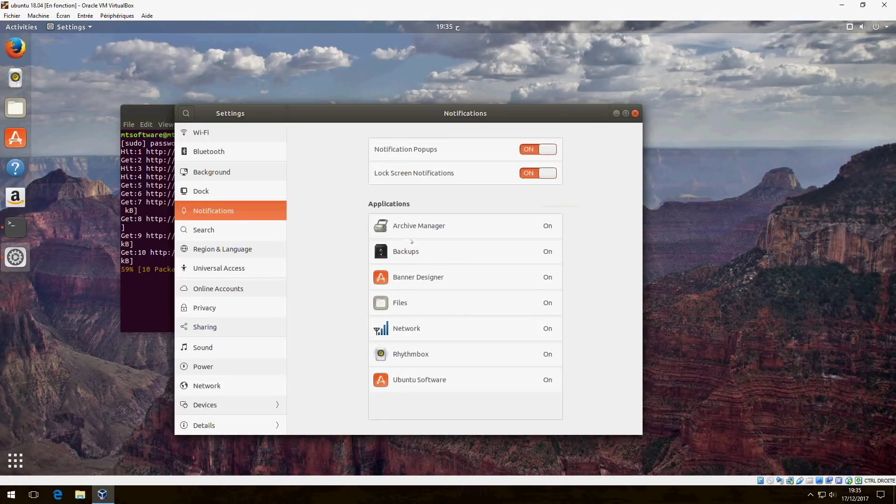
{"action": "left_click", "coordinate": [215, 237]}
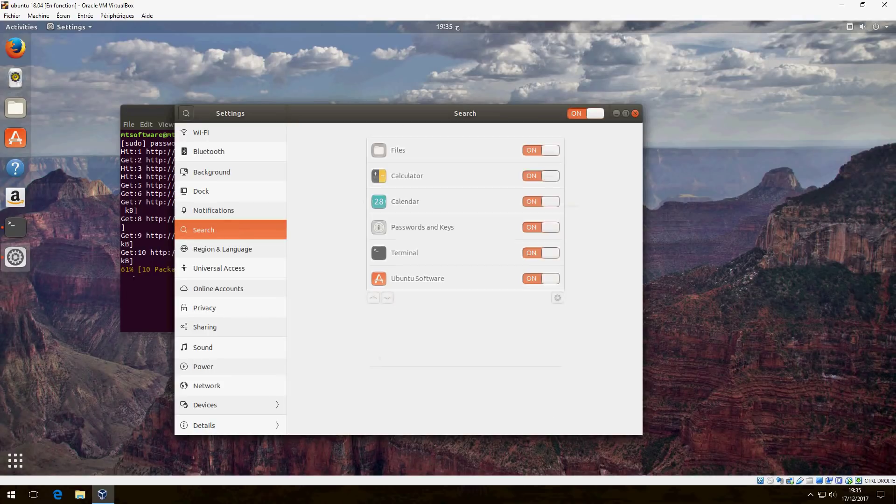
{"action": "left_click", "coordinate": [223, 255]}
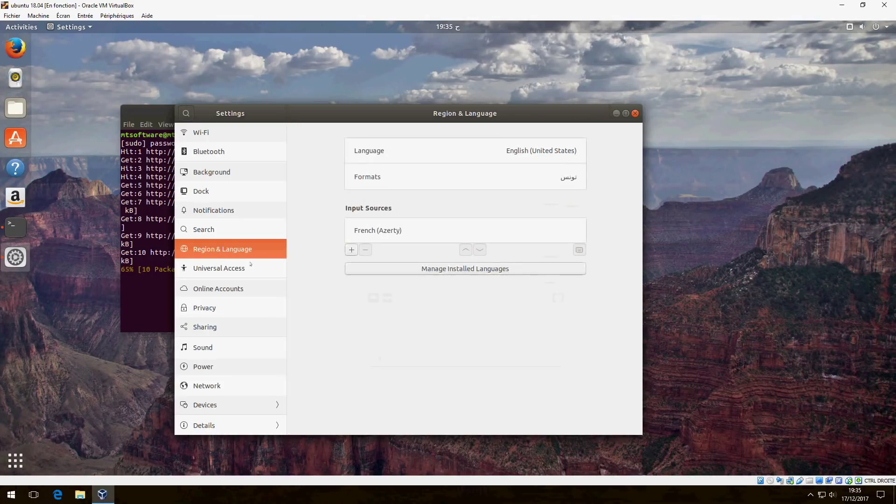
{"action": "left_click", "coordinate": [238, 270]}
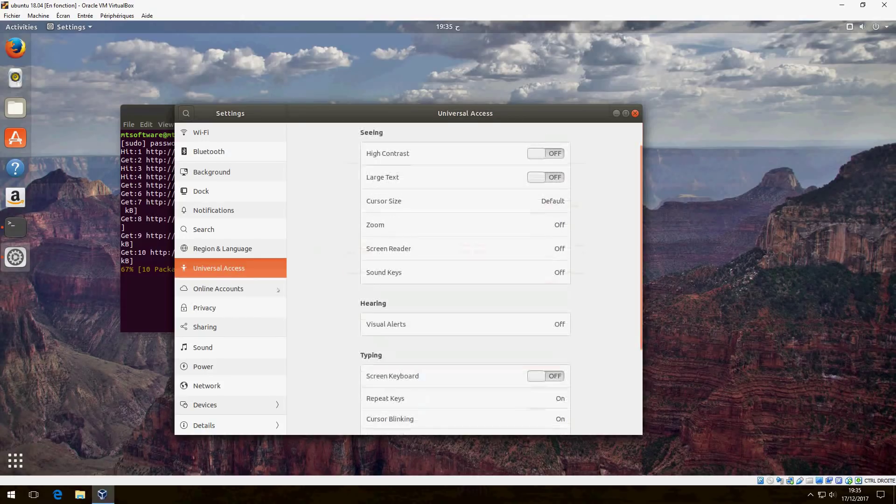
- Check the Sound, Network and Power panels, then close Settings and show all applications
{"action": "left_click", "coordinate": [231, 351]}
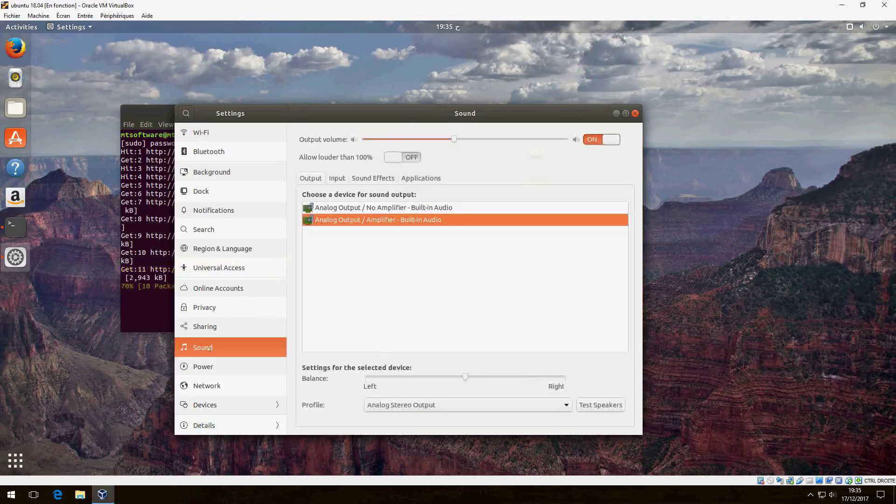
{"action": "left_click", "coordinate": [216, 386]}
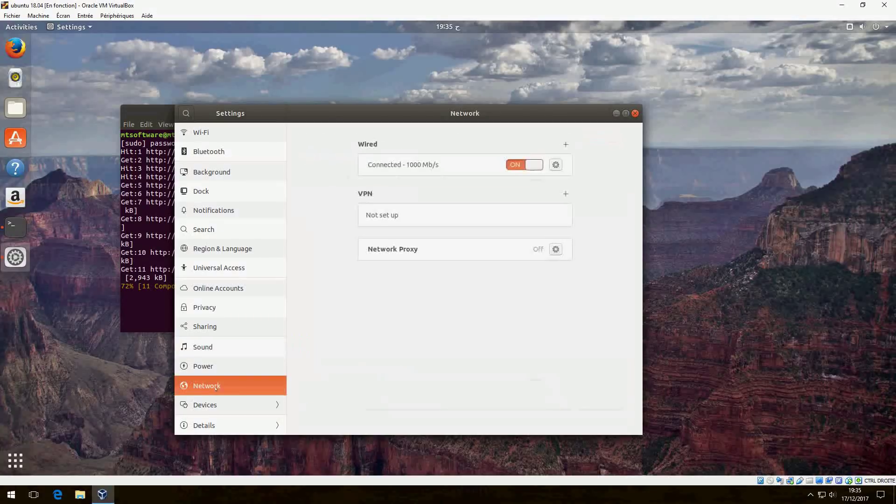
{"action": "left_click", "coordinate": [210, 365]}
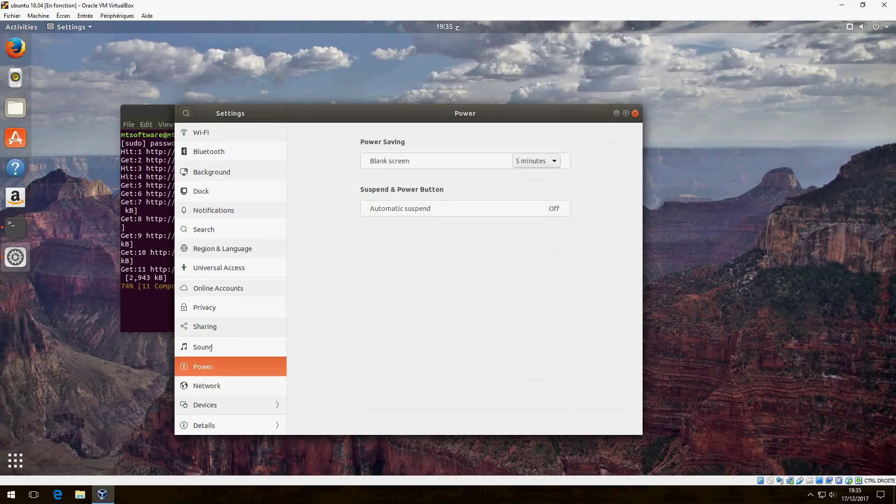
{"action": "left_click", "coordinate": [635, 113]}
{"action": "left_click", "coordinate": [16, 461]}
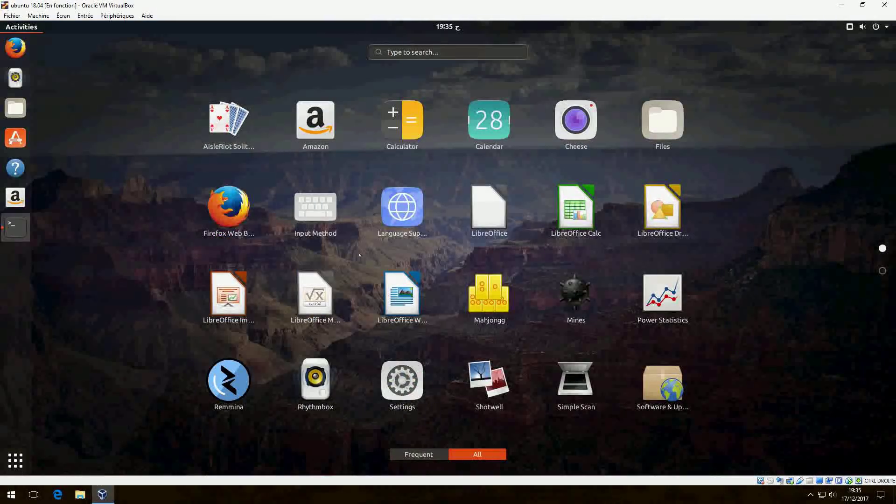
- Launch System Monitor via a 'mol' search, cancel closing the terminal, and move System Monitor left
{"action": "type", "text": "mol"}
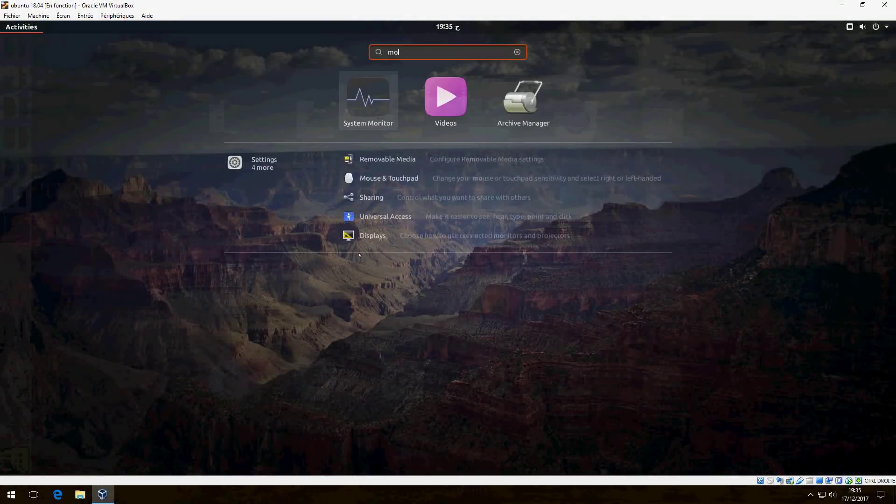
{"action": "left_click", "coordinate": [385, 89]}
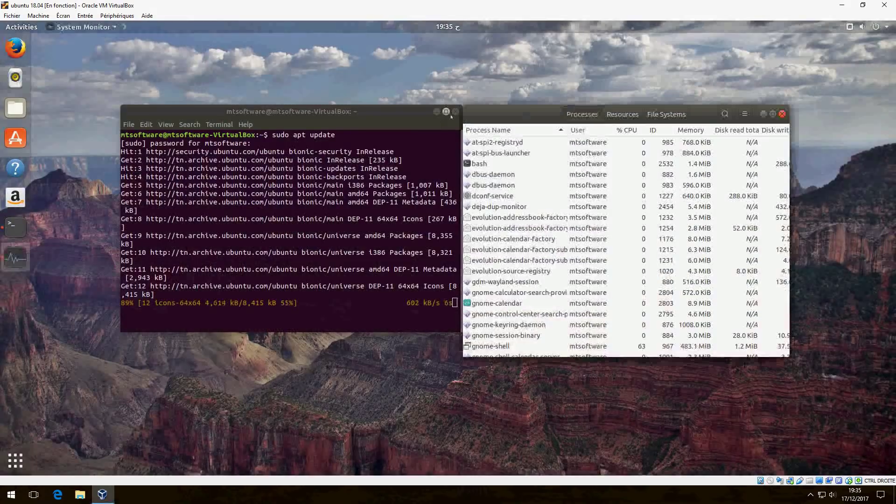
{"action": "left_click", "coordinate": [456, 112]}
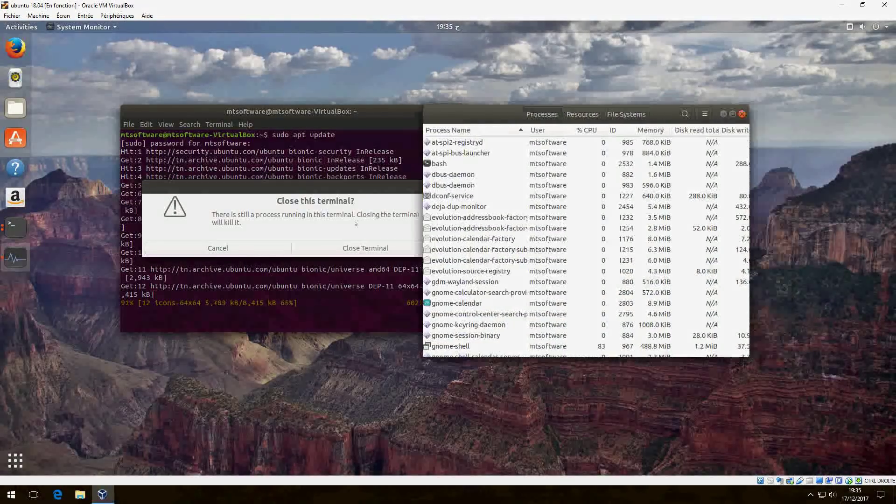
{"action": "left_click", "coordinate": [218, 248]}
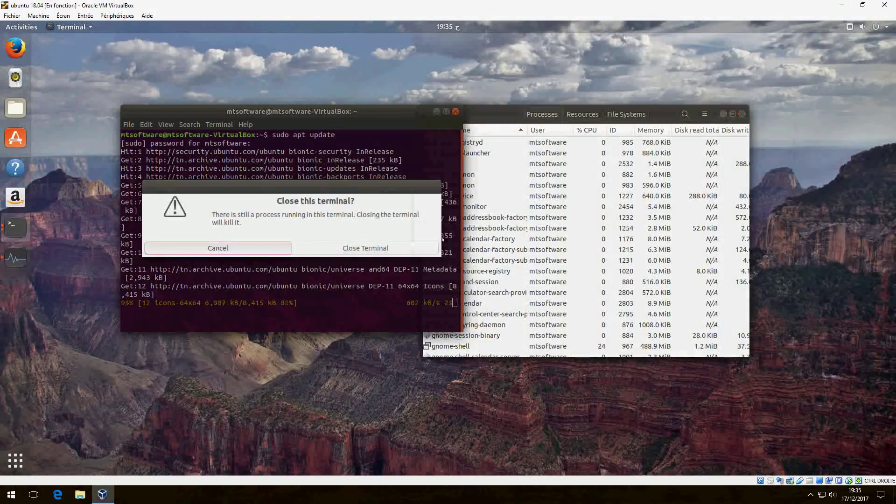
{"action": "left_click", "coordinate": [592, 210]}
{"action": "left_click_drag", "start_coordinate": [599, 118], "coordinate": [495, 118]}
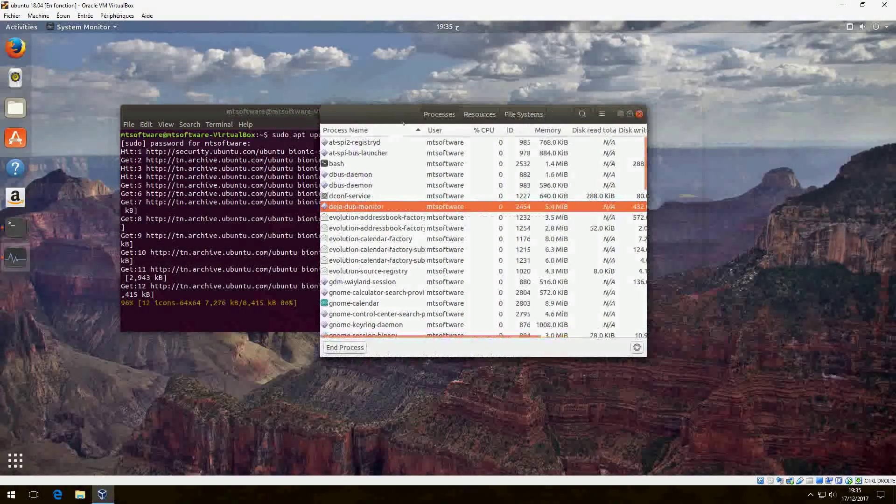
- Show System Monitor's Resources graphs, then enter clear in the terminal
{"action": "left_click", "coordinate": [495, 117]}
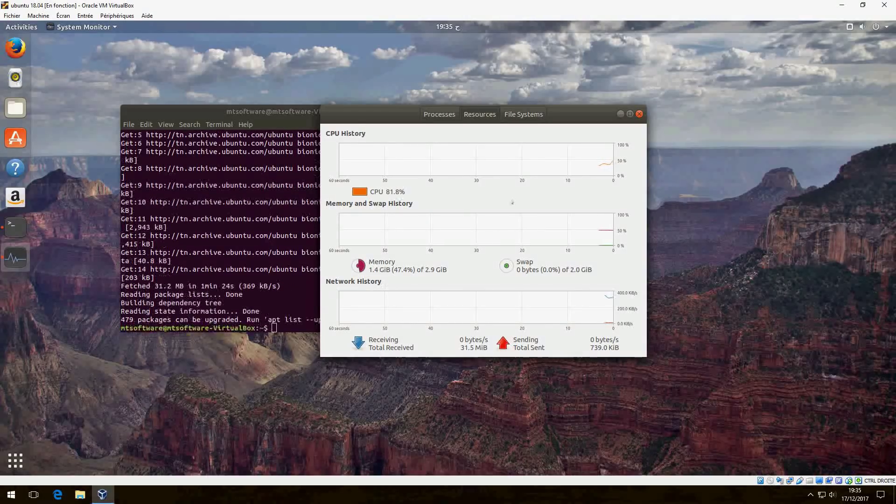
{"action": "key", "text": "alt+Tab"}
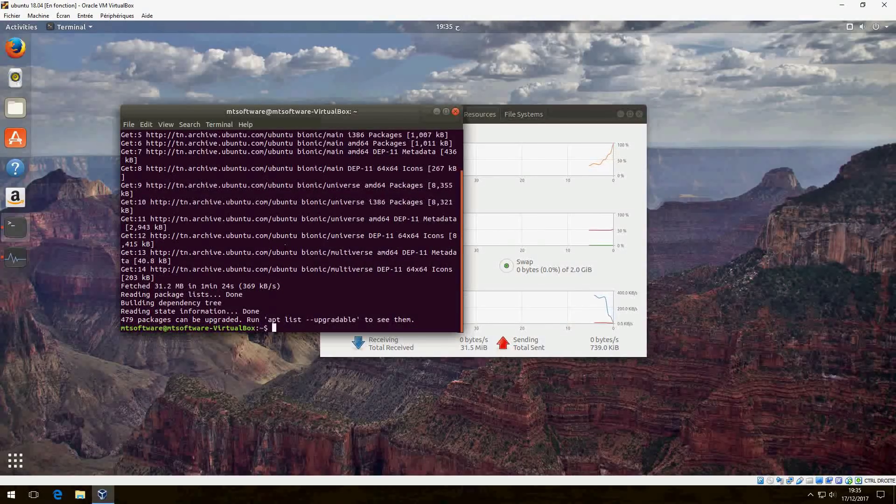
{"action": "type", "text": "clear"}
- Launch Ubuntu Software, close System Monitor, and reposition the Ubuntu Software window
{"action": "left_click", "coordinate": [22, 141]}
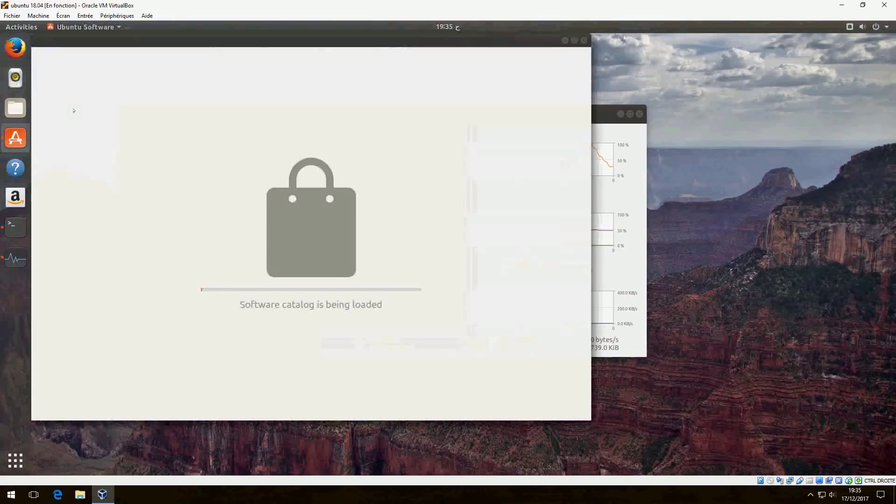
{"action": "left_click", "coordinate": [630, 114]}
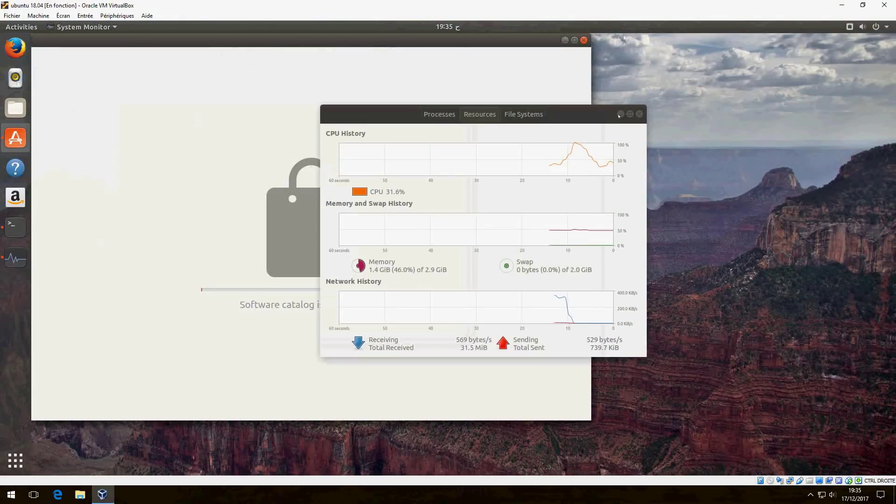
{"action": "left_click", "coordinate": [640, 114]}
{"action": "left_click_drag", "start_coordinate": [171, 41], "coordinate": [257, 70]}
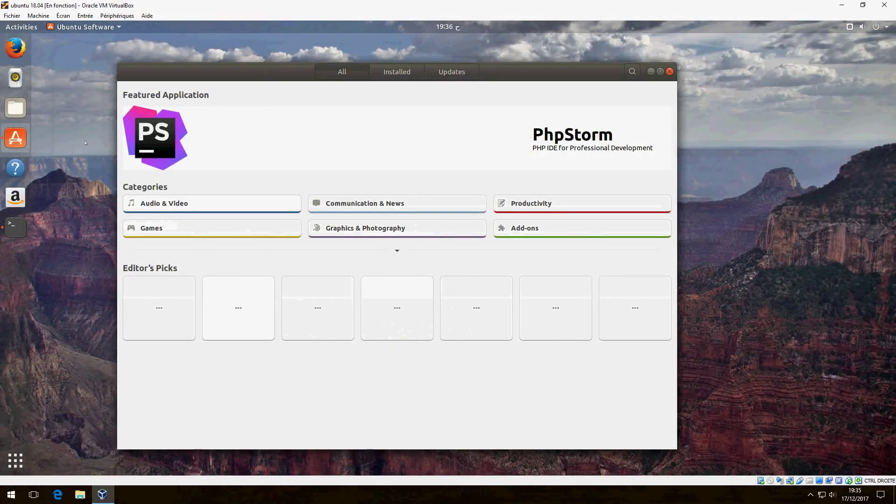
{"action": "left_click_drag", "start_coordinate": [186, 71], "coordinate": [156, 65]}
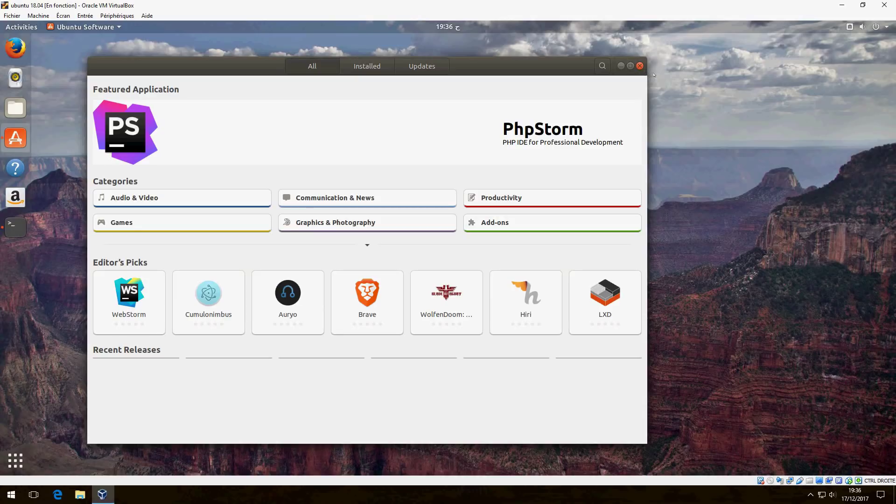
- Close Ubuntu Software and the terminal, leaving the empty canyon desktop
{"action": "left_click", "coordinate": [641, 66]}
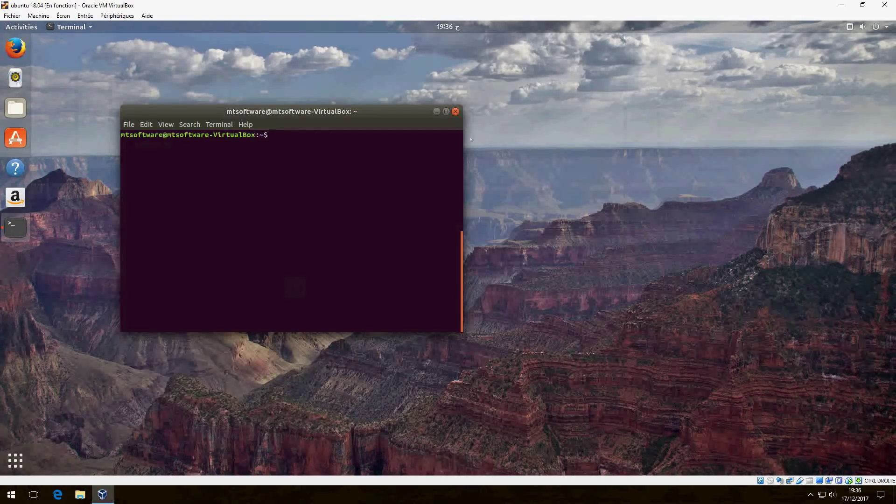
{"action": "left_click", "coordinate": [455, 111]}
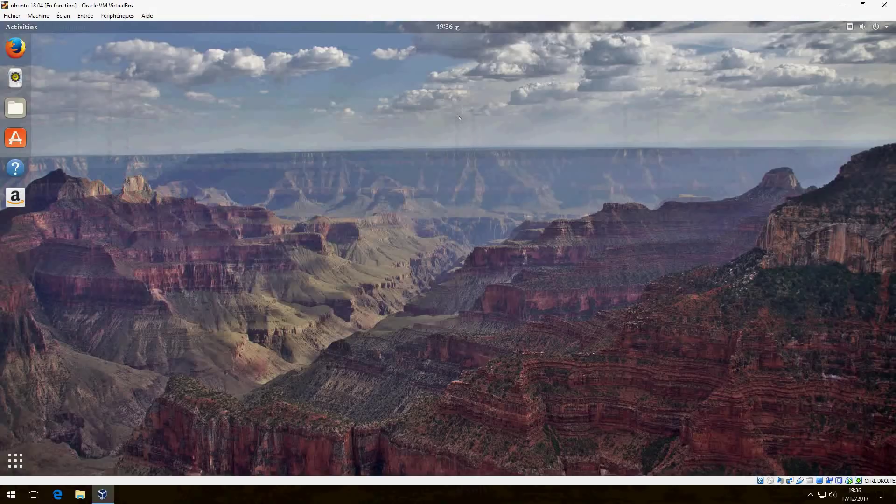